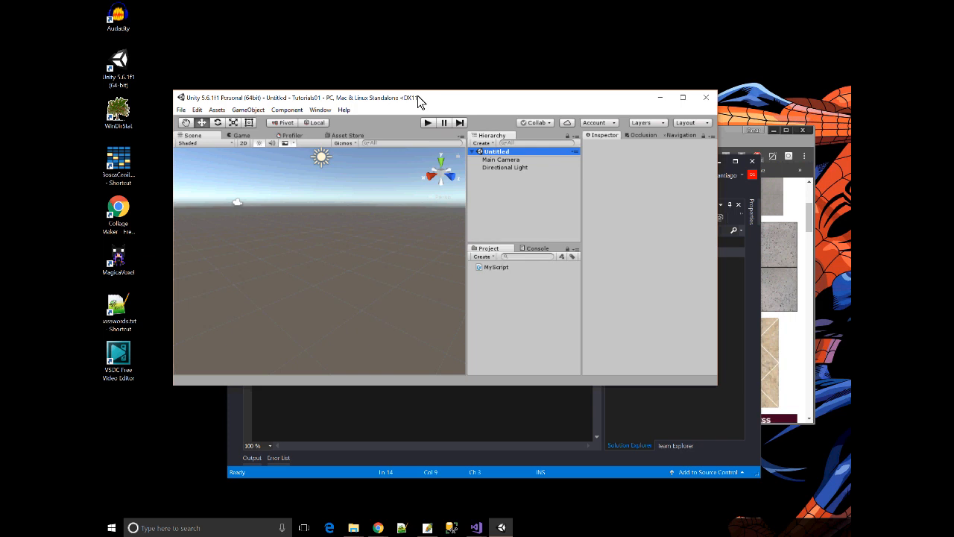
Add a 3D plane to the Untitled scene and reset its transform.
{"action": "right_click", "coordinate": [488, 153]}
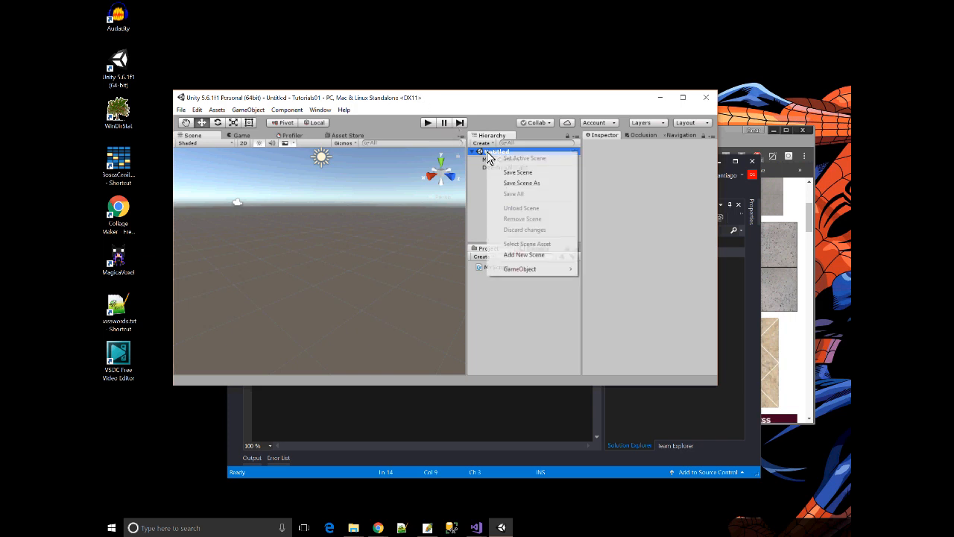
{"action": "mouse_move", "coordinate": [537, 268]}
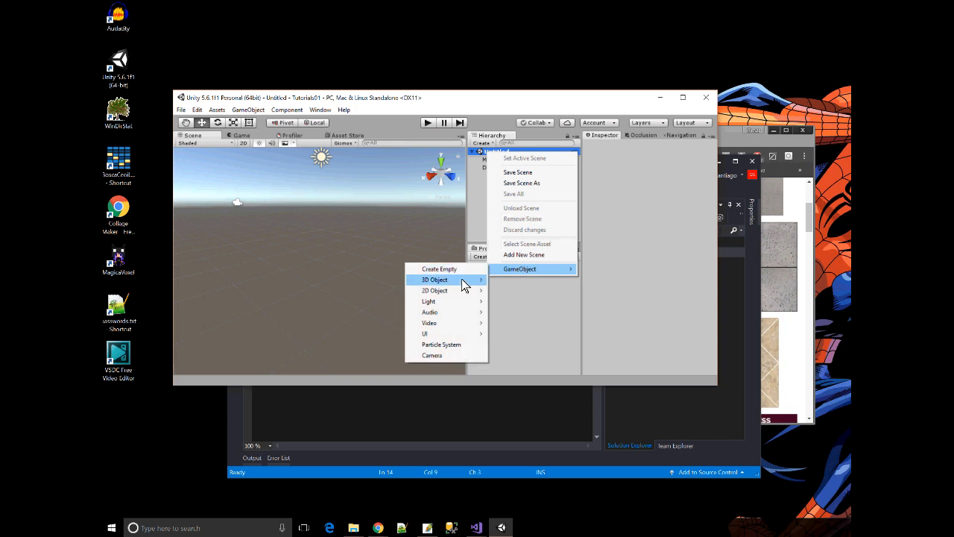
{"action": "mouse_move", "coordinate": [464, 282]}
{"action": "left_click", "coordinate": [374, 324]}
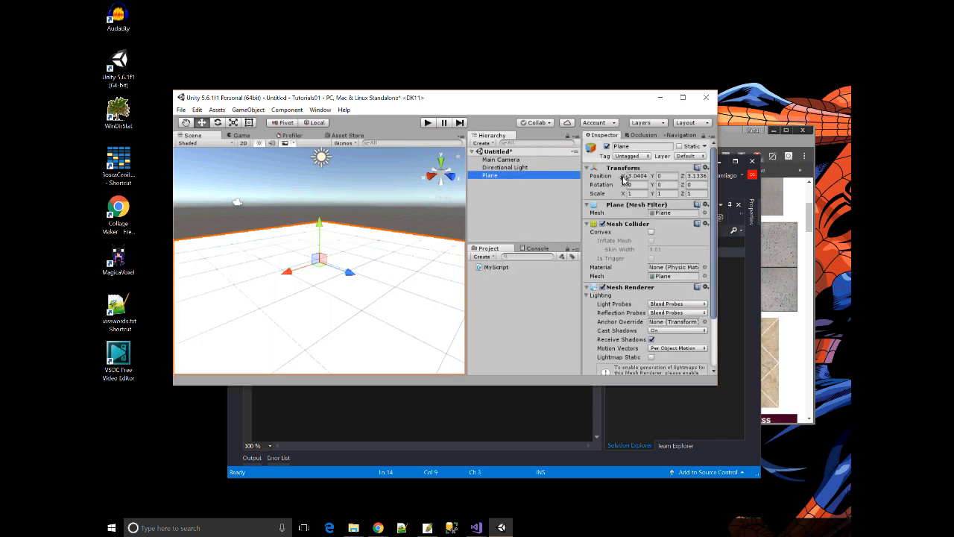
{"action": "left_click", "coordinate": [706, 173]}
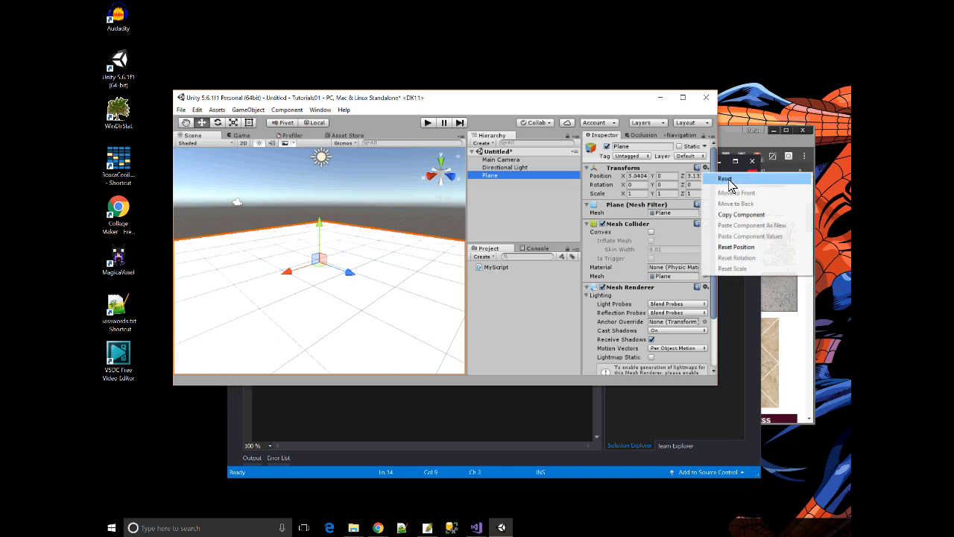
{"action": "left_click", "coordinate": [734, 181]}
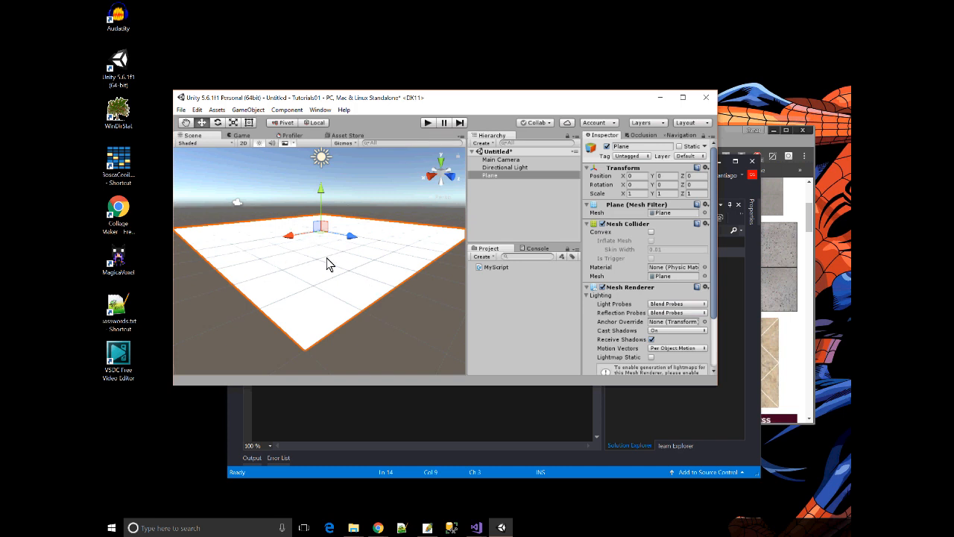
Switch to Chrome and look through the "seamless tile" image results for a floor texture.
{"action": "left_click", "coordinate": [729, 146]}
{"action": "scroll", "coordinate": [560, 249], "scroll_direction": "up", "scroll_amount": 3}
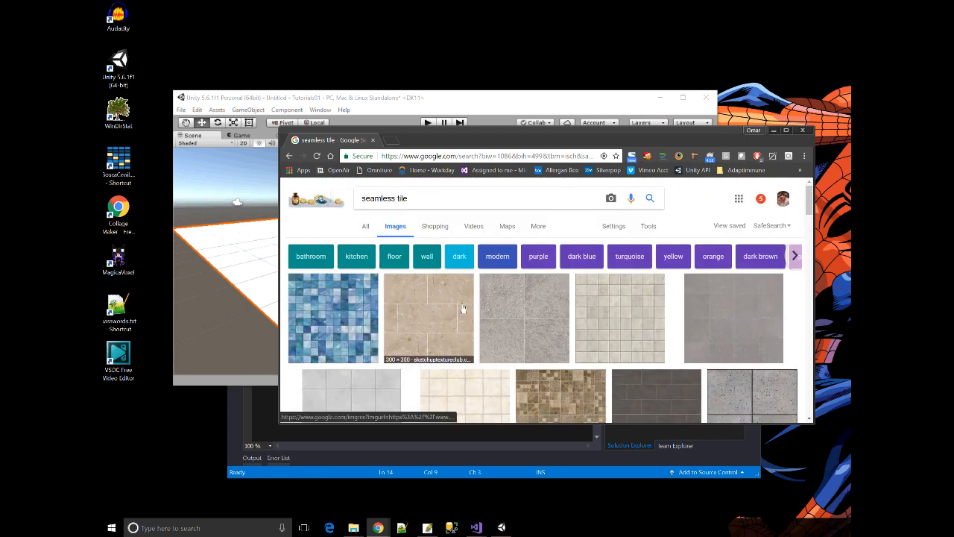
{"action": "scroll", "coordinate": [462, 309], "scroll_direction": "down", "scroll_amount": 1}
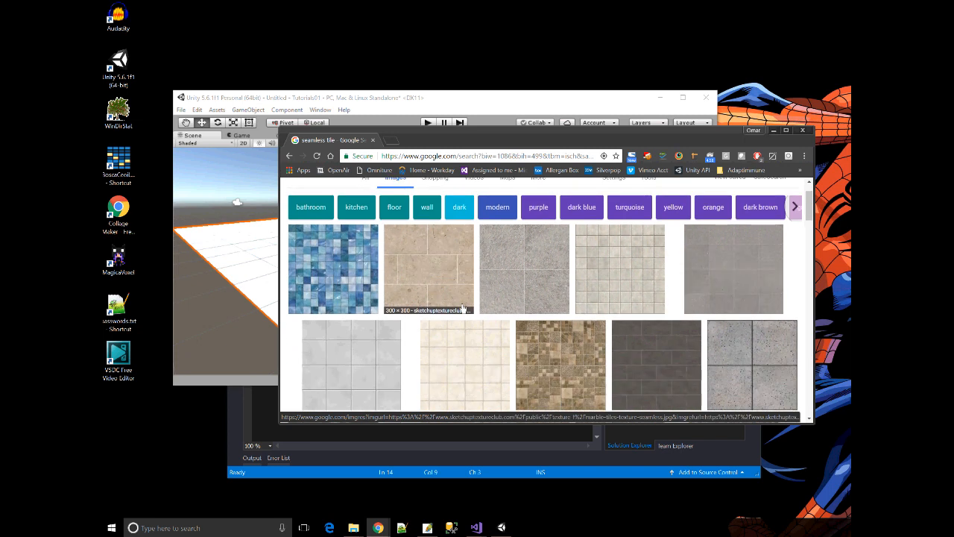
{"action": "right_click", "coordinate": [330, 271]}
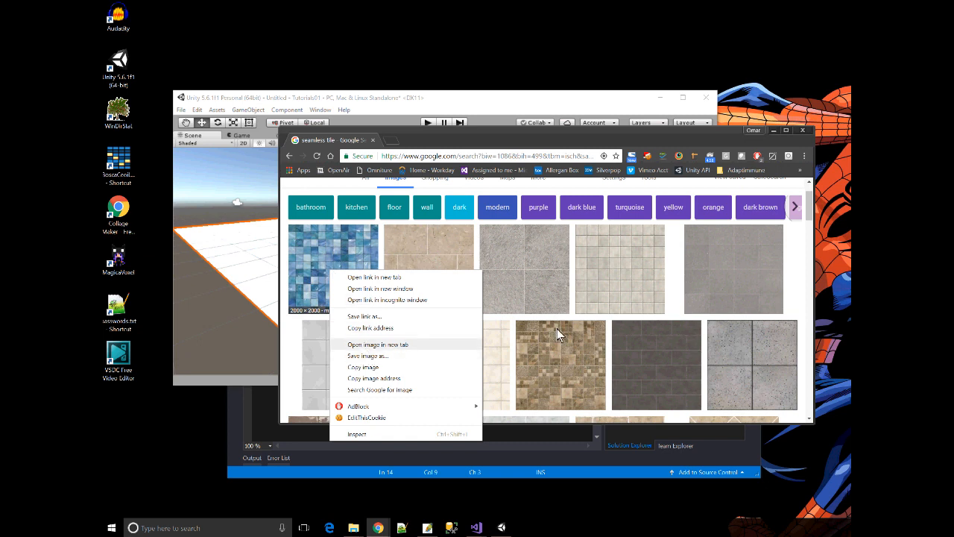
{"action": "left_click", "coordinate": [576, 134]}
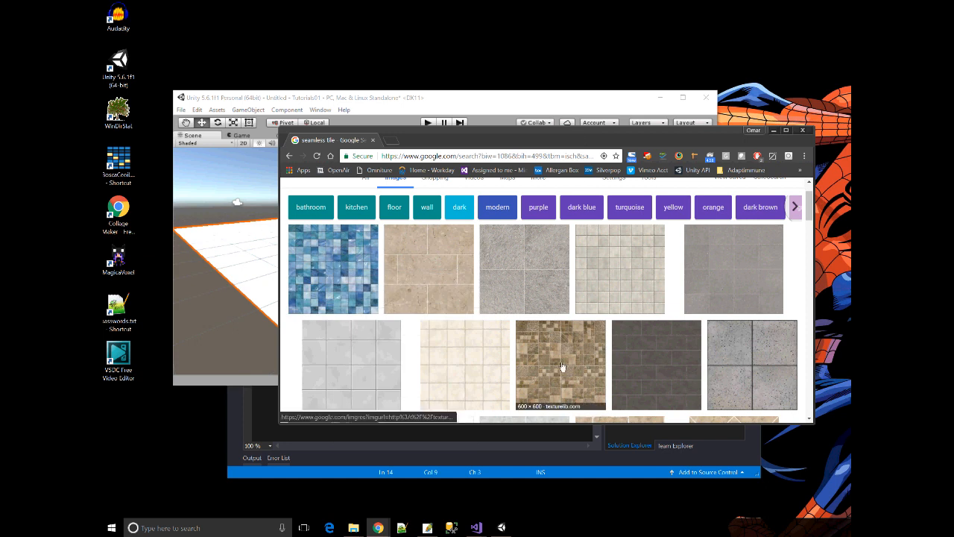
{"action": "scroll", "coordinate": [560, 339], "scroll_direction": "down", "scroll_amount": 2}
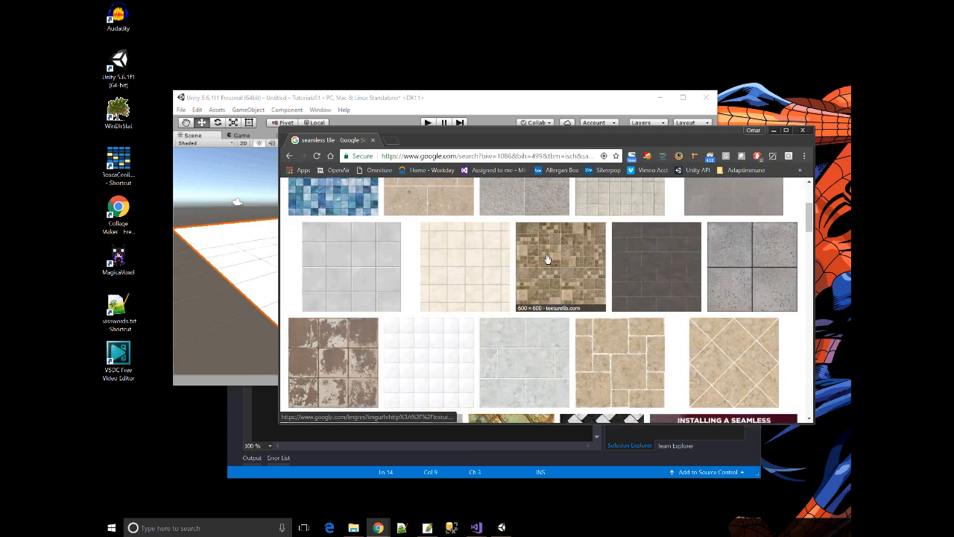
{"action": "scroll", "coordinate": [551, 268], "scroll_direction": "down", "scroll_amount": 1}
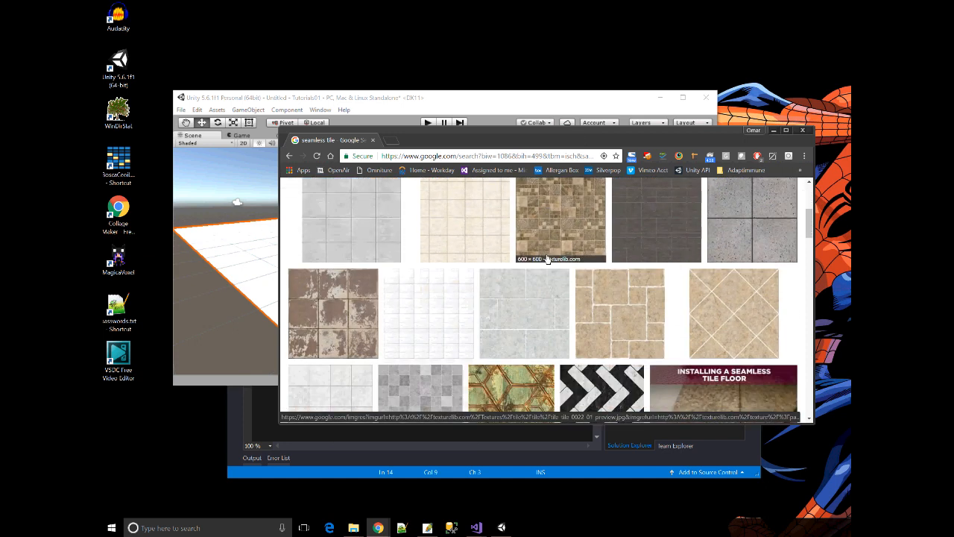
{"action": "right_click", "coordinate": [614, 315]}
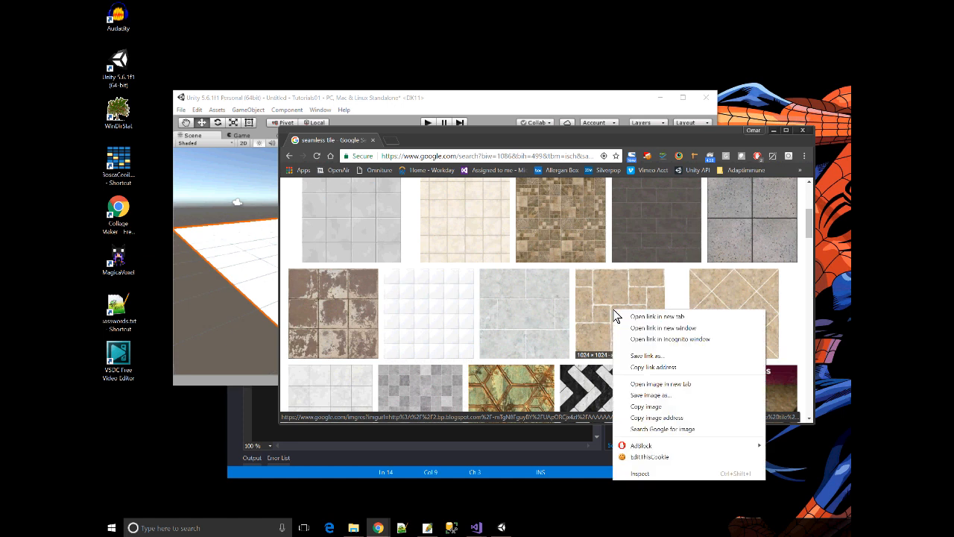
{"action": "left_click", "coordinate": [663, 395]}
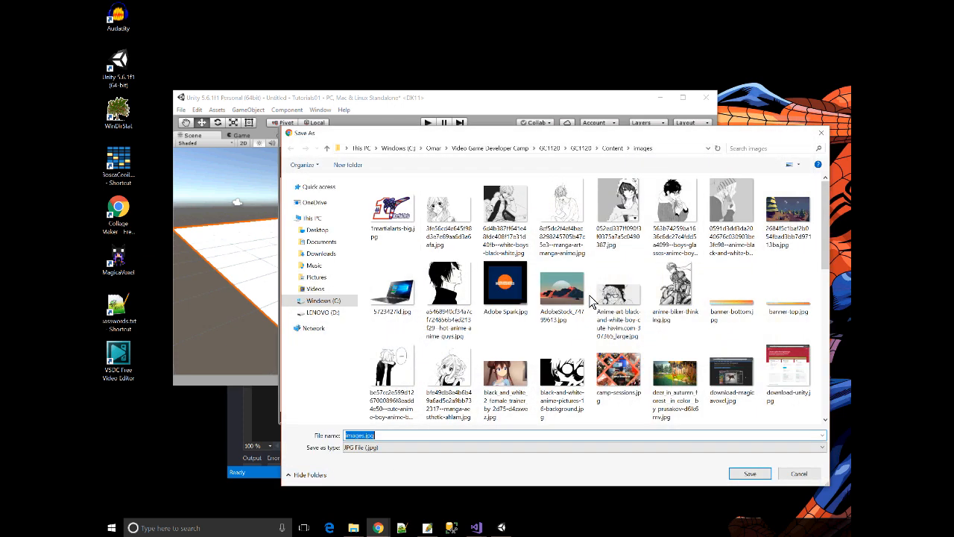
{"action": "left_click", "coordinate": [820, 133]}
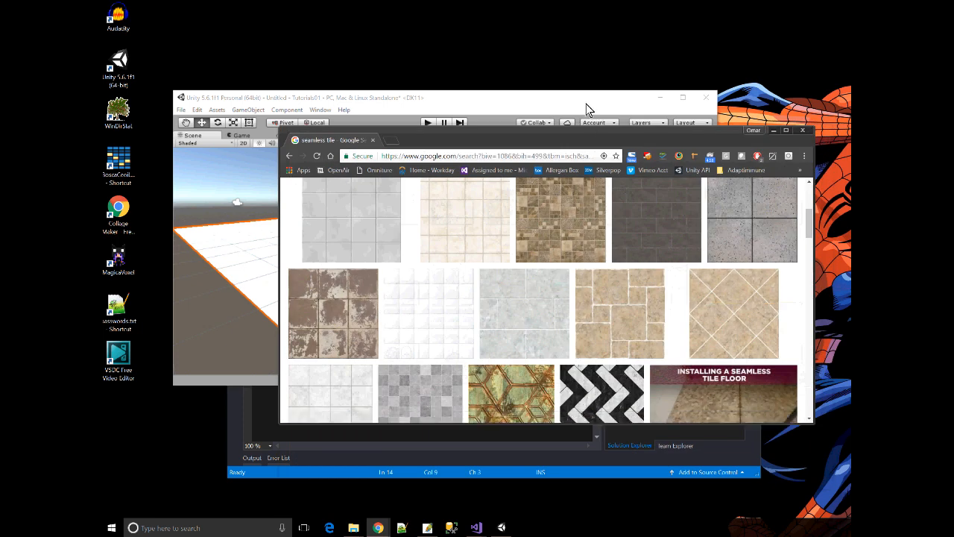
Switch back to Unity and show the MyScript asset's folder in File Explorer, moving that window over the editor.
{"action": "left_click", "coordinate": [587, 109]}
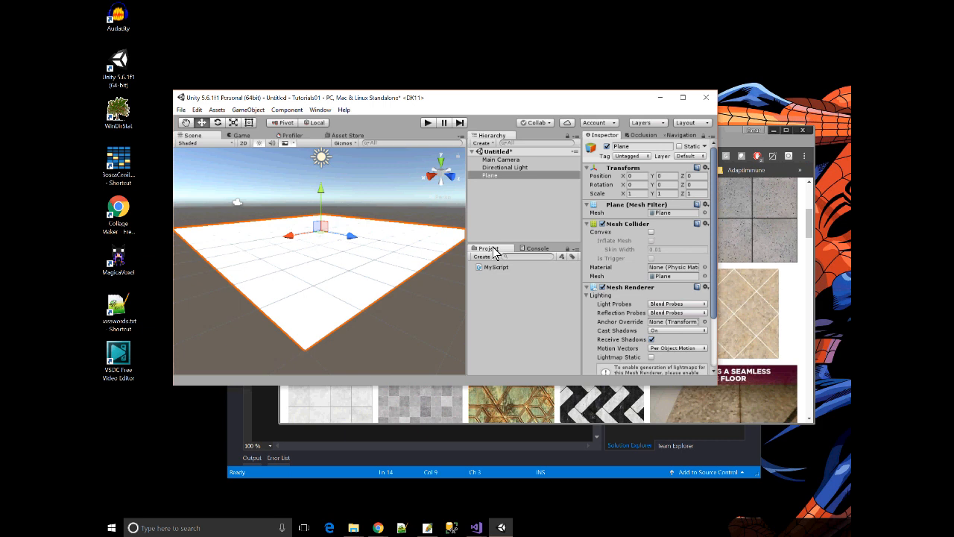
{"action": "left_click", "coordinate": [496, 268]}
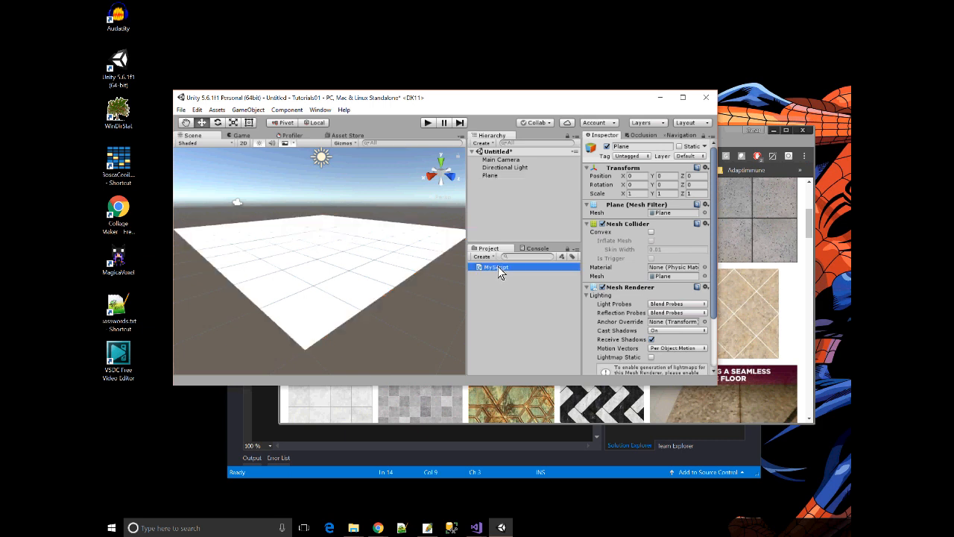
{"action": "right_click", "coordinate": [497, 268]}
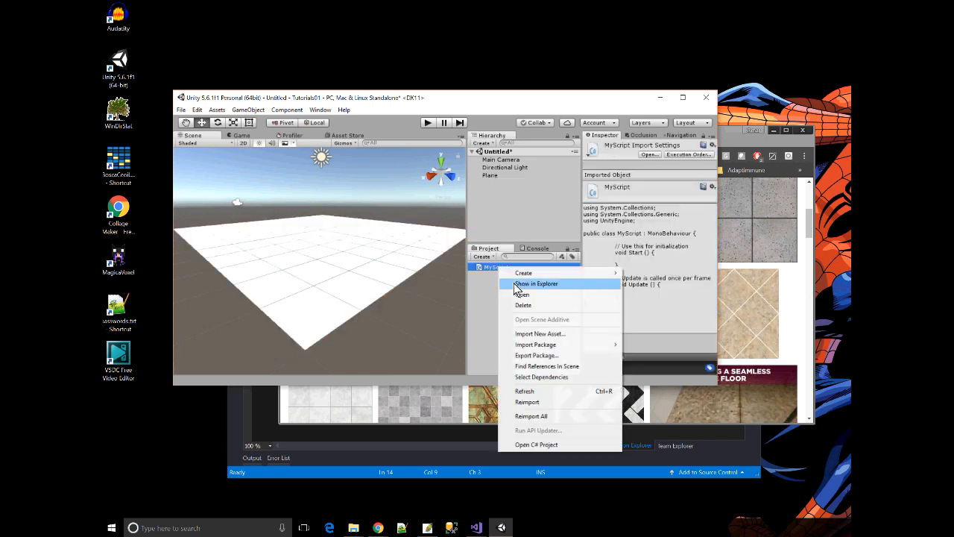
{"action": "left_click", "coordinate": [526, 284]}
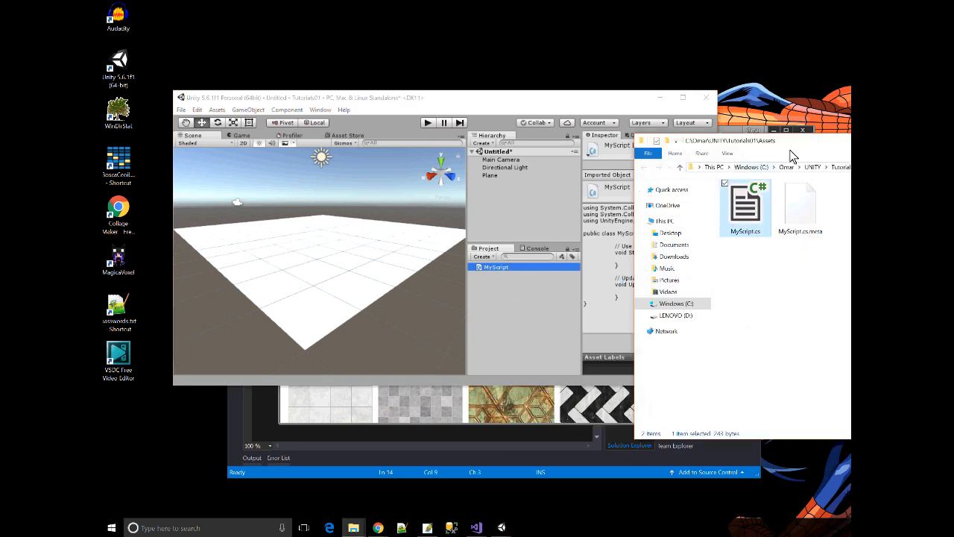
{"action": "left_click_drag", "start_coordinate": [786, 147], "coordinate": [399, 170]}
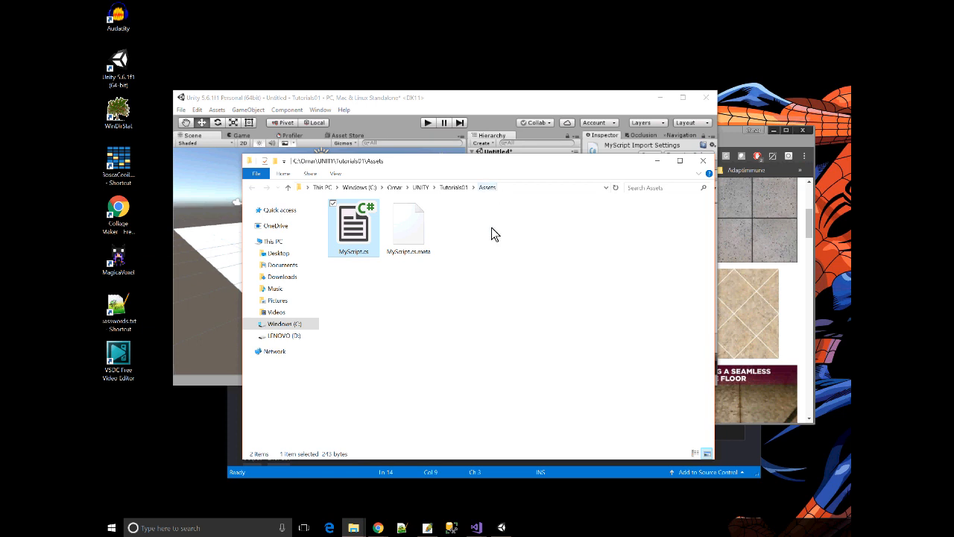
Switch to Chrome and save the weathered brown tile image as images.jpg in the UNITY\Tutorials01\Assets folder.
{"action": "left_click", "coordinate": [733, 137]}
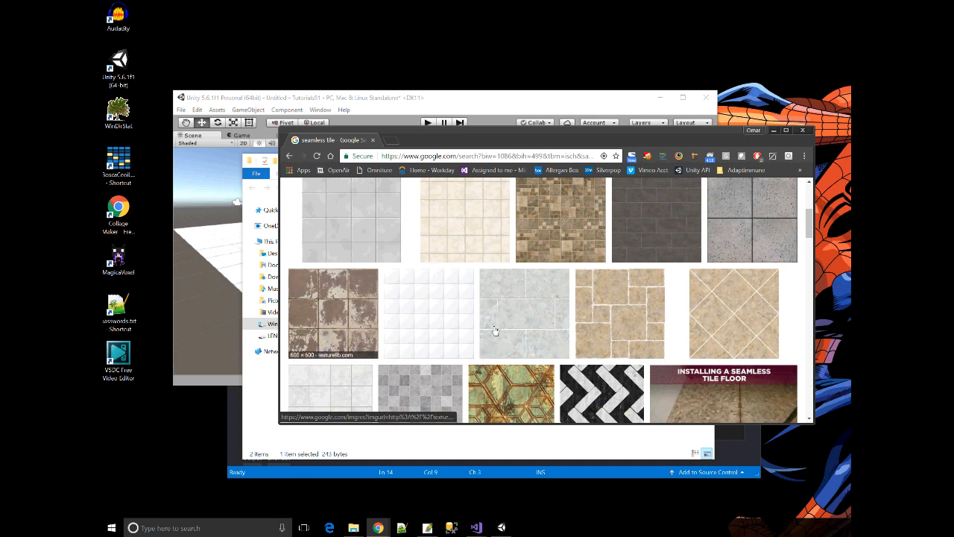
{"action": "right_click", "coordinate": [359, 306]}
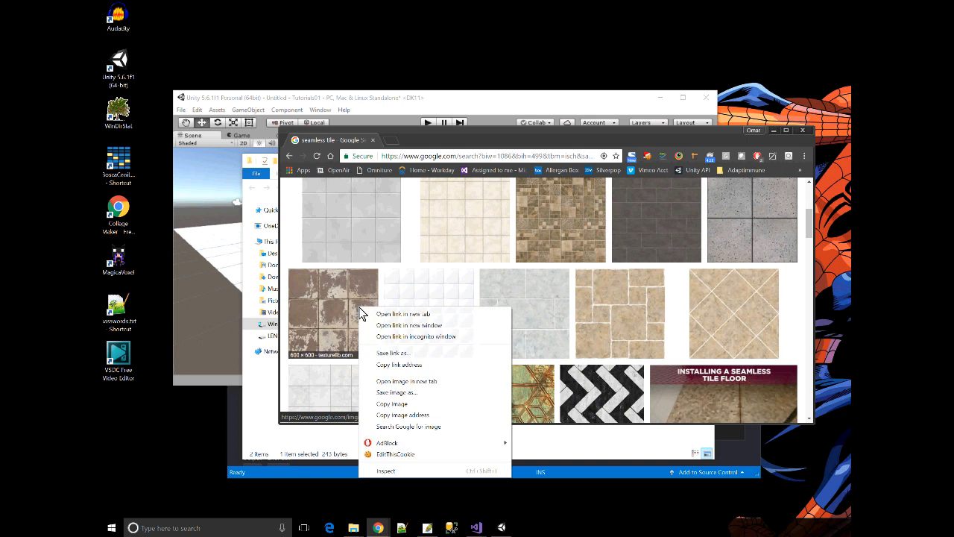
{"action": "left_click", "coordinate": [419, 393]}
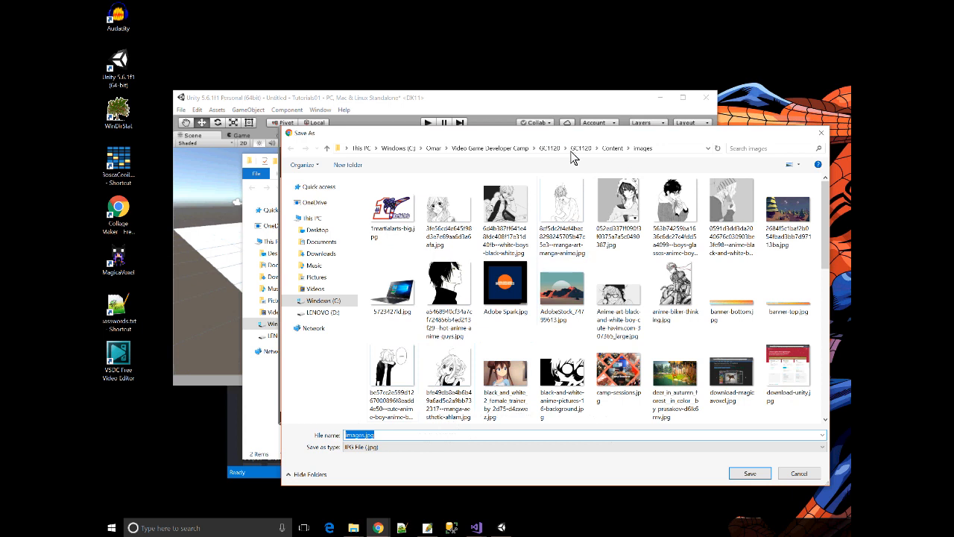
{"action": "left_click", "coordinate": [337, 301]}
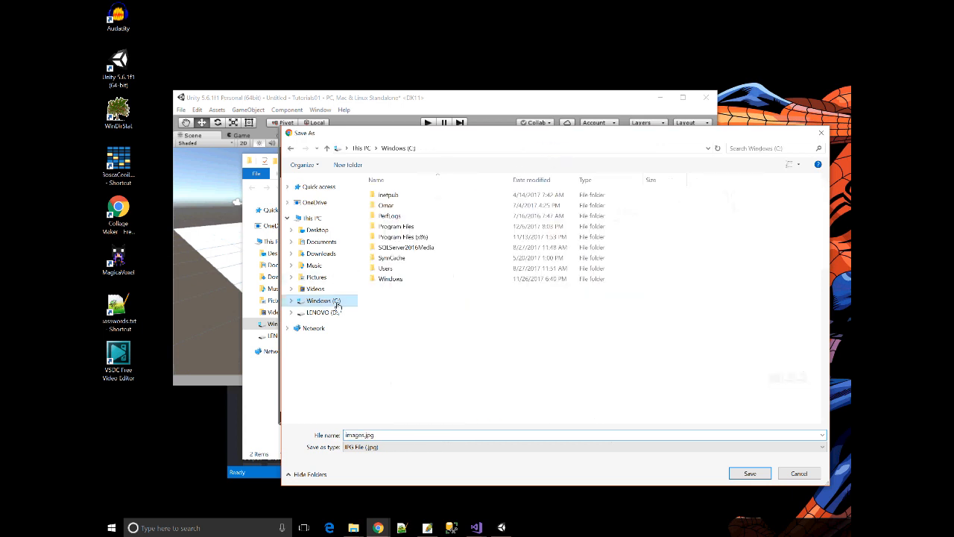
{"action": "double_click", "coordinate": [382, 208]}
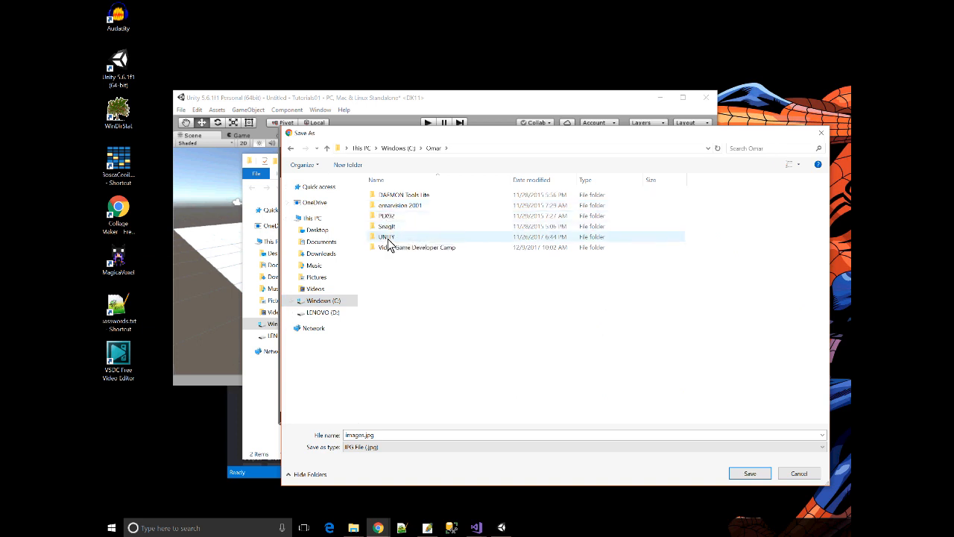
{"action": "double_click", "coordinate": [387, 239]}
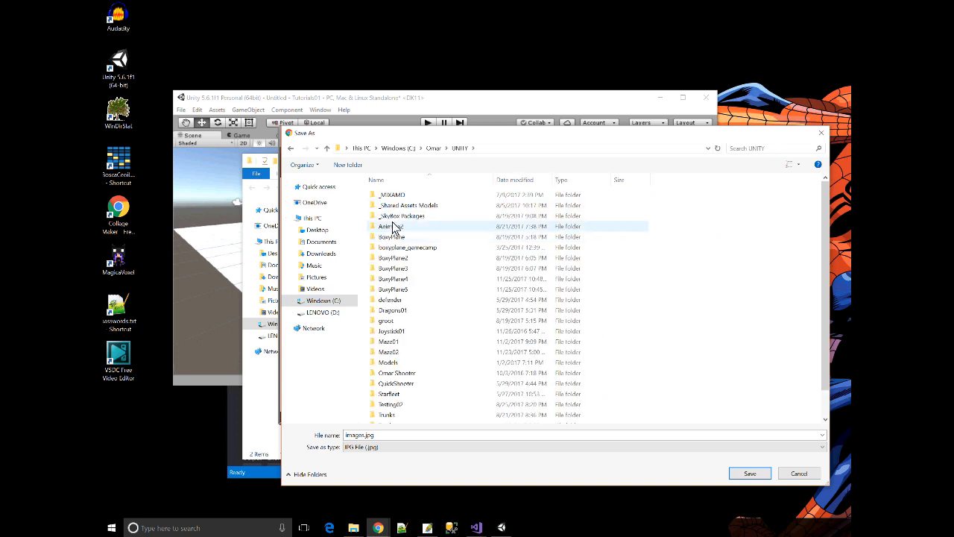
{"action": "scroll", "coordinate": [419, 321], "scroll_direction": "down", "scroll_amount": 1}
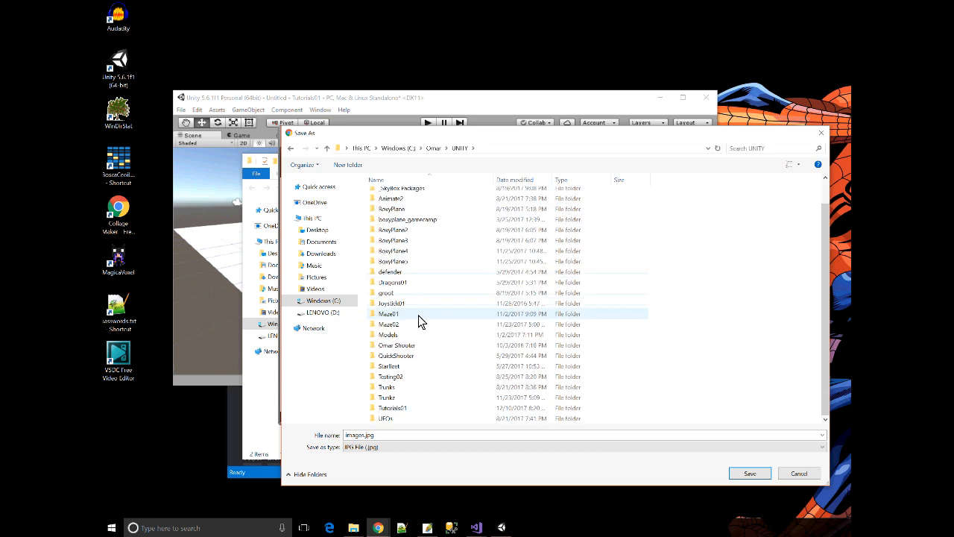
{"action": "double_click", "coordinate": [410, 408]}
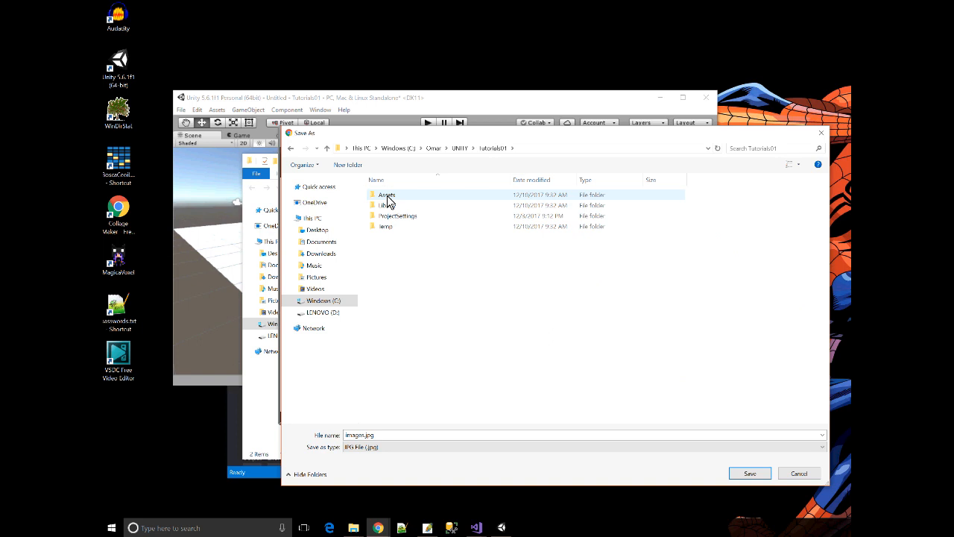
{"action": "double_click", "coordinate": [387, 196]}
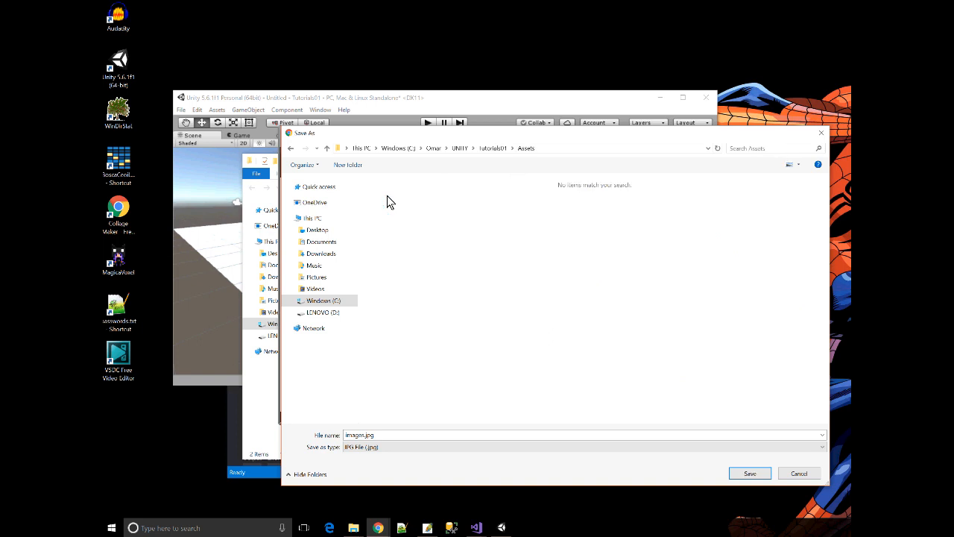
{"action": "left_click", "coordinate": [364, 434]}
{"action": "left_click", "coordinate": [742, 477]}
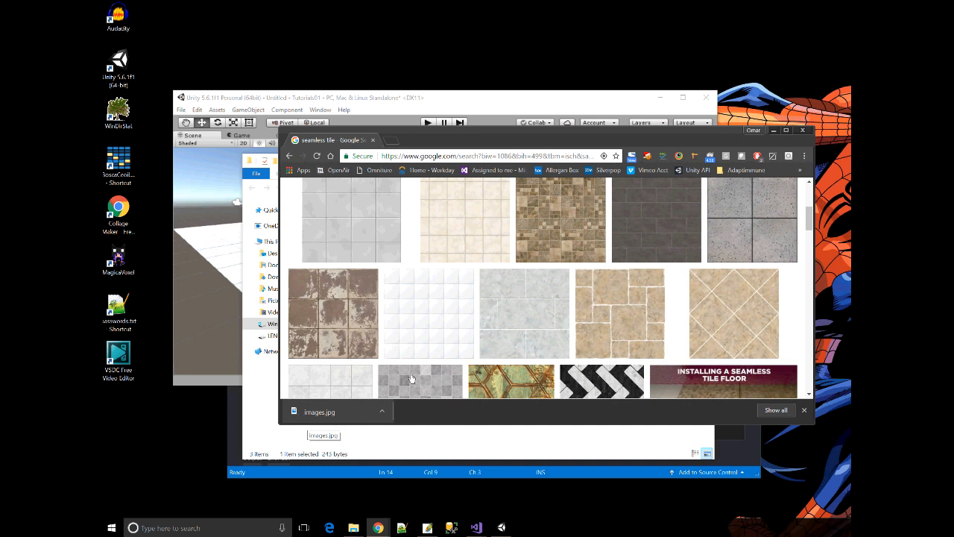
Minimize Chrome to check the saved images.jpg in the Assets folder, and close File Explorer to return to Unity.
{"action": "left_click", "coordinate": [772, 132]}
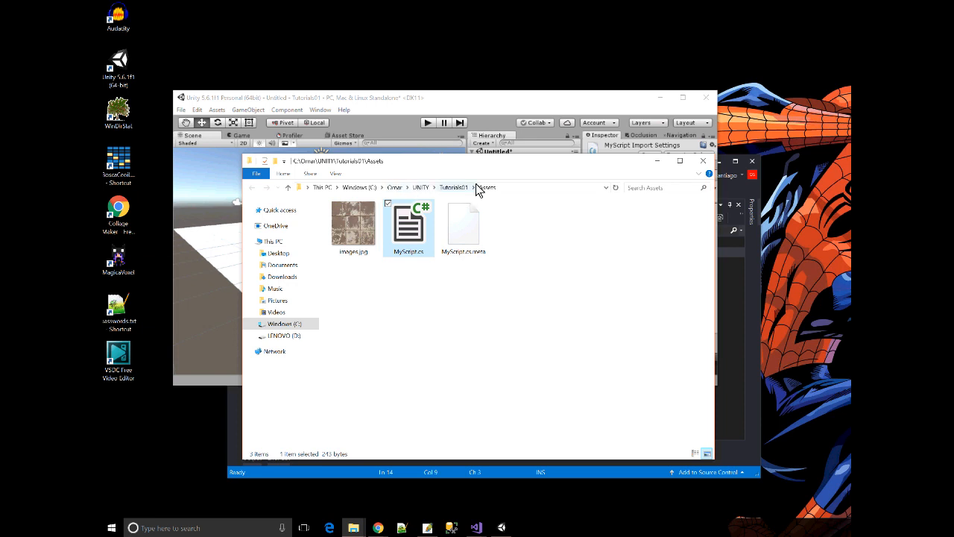
{"action": "left_click", "coordinate": [365, 237]}
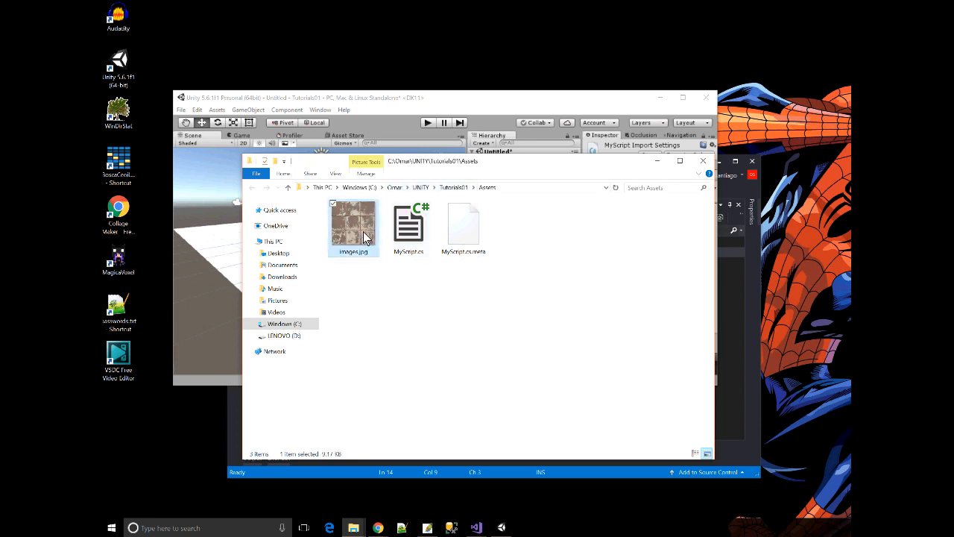
{"action": "mouse_move", "coordinate": [502, 170]}
{"action": "left_mouse_down"}
{"action": "mouse_move", "coordinate": [511, 179]}
{"action": "mouse_move", "coordinate": [502, 160]}
{"action": "left_mouse_up"}
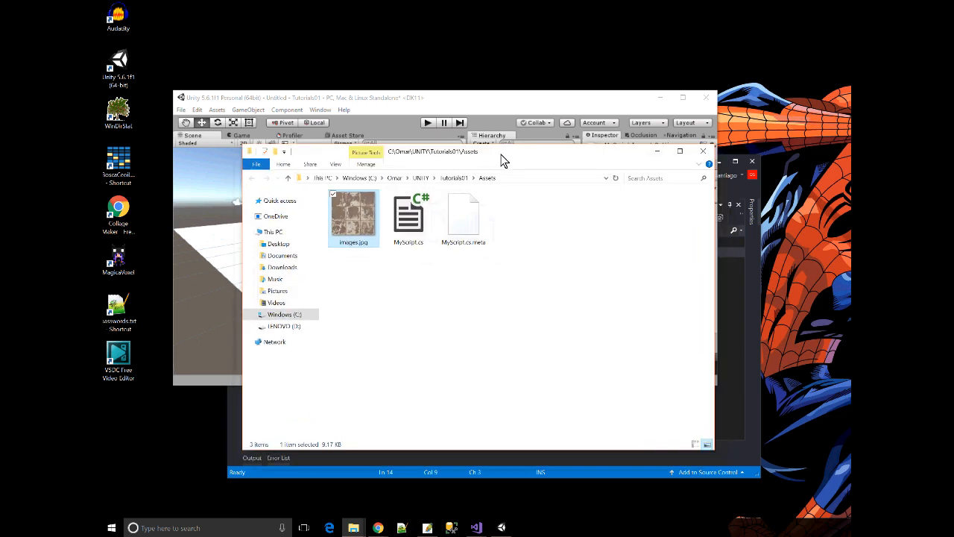
{"action": "left_click", "coordinate": [704, 152]}
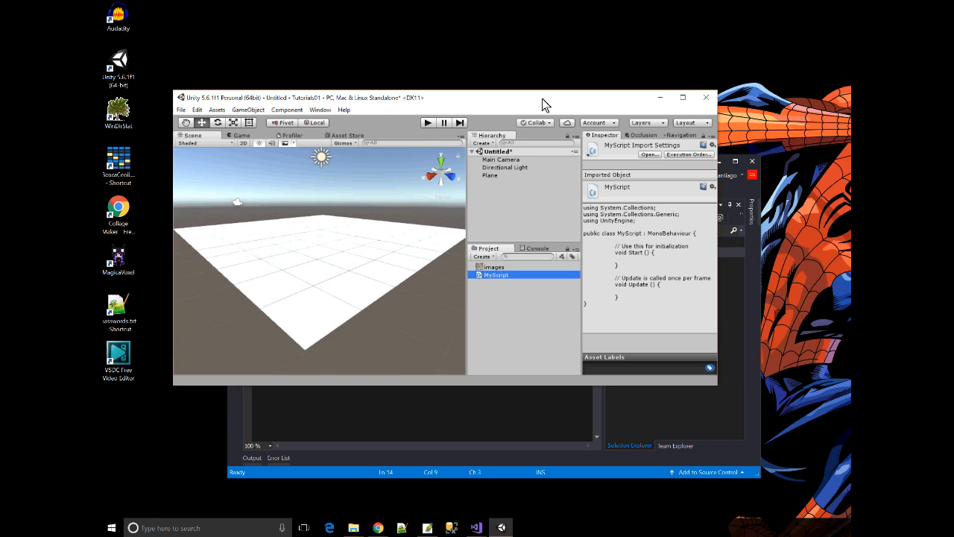
Apply the images texture from the project assets to the plane in the scene.
{"action": "left_click", "coordinate": [492, 267]}
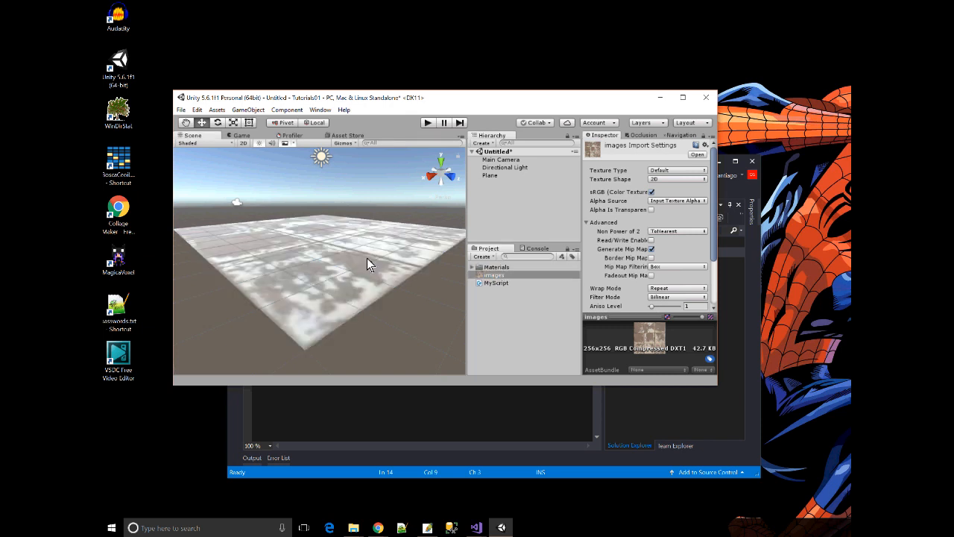
{"action": "left_click_drag", "start_coordinate": [368, 257], "coordinate": [370, 293], "text": "alt"}
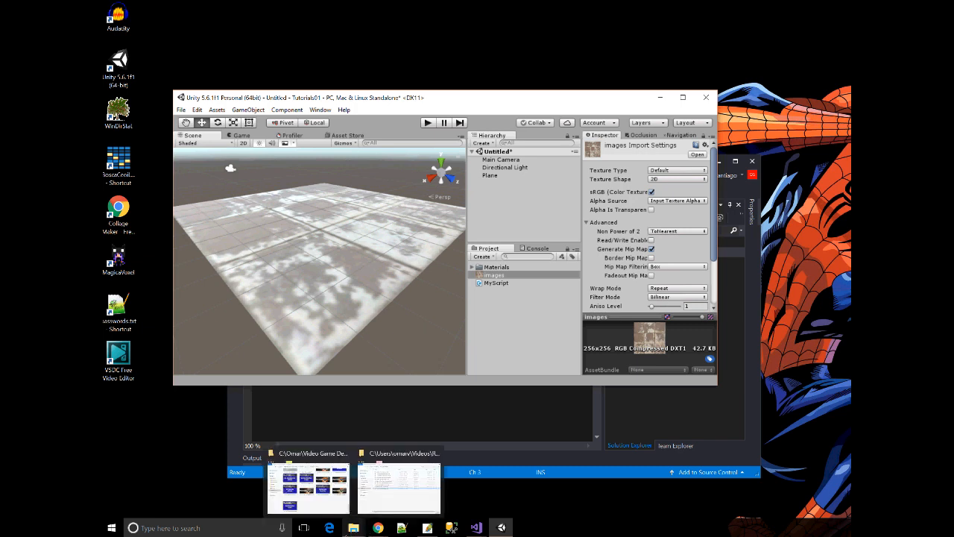
Leave the images asset's options without choosing any, and open a new File Explorer window over the Unity editor.
{"action": "right_click", "coordinate": [495, 277]}
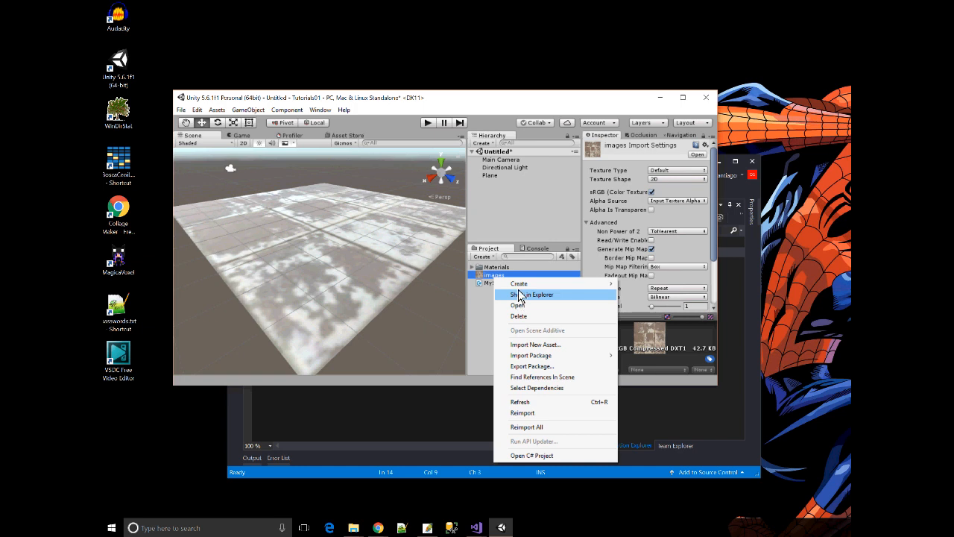
{"action": "left_click", "coordinate": [480, 100]}
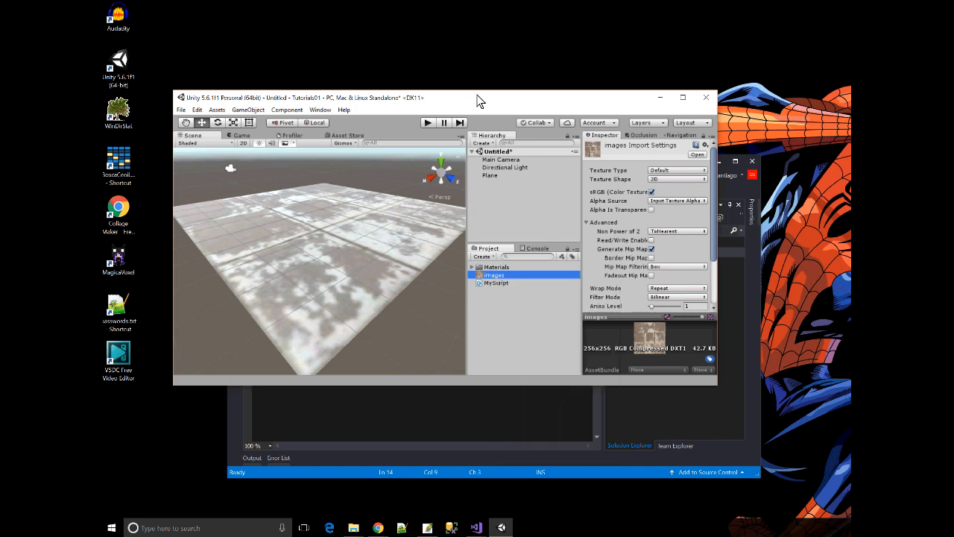
{"action": "left_click", "coordinate": [354, 528]}
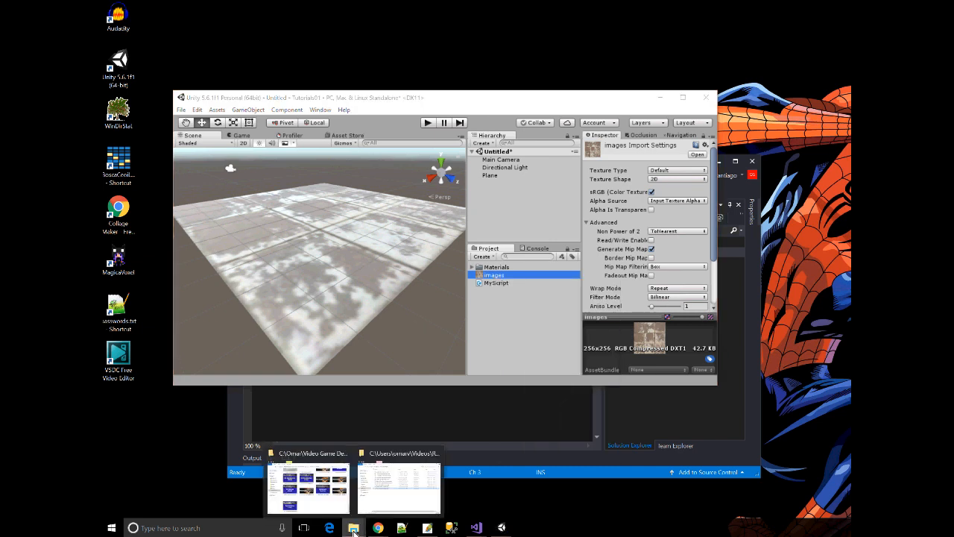
{"action": "left_click", "coordinate": [355, 531]}
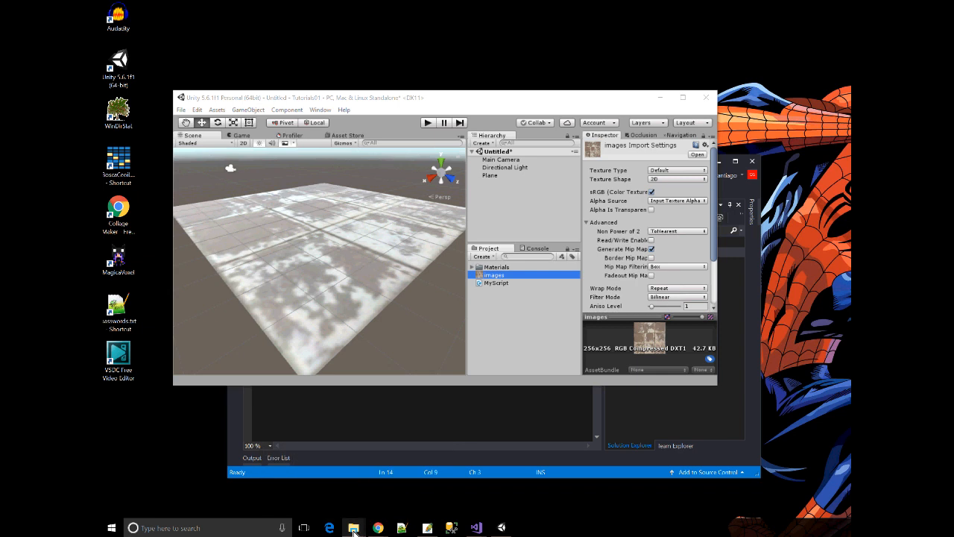
{"action": "right_click", "coordinate": [355, 530]}
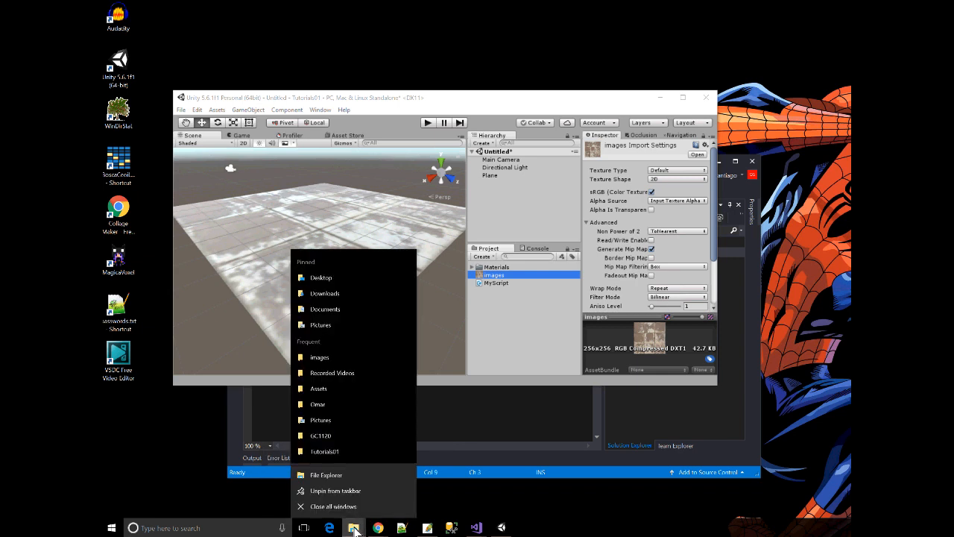
{"action": "left_click", "coordinate": [328, 482]}
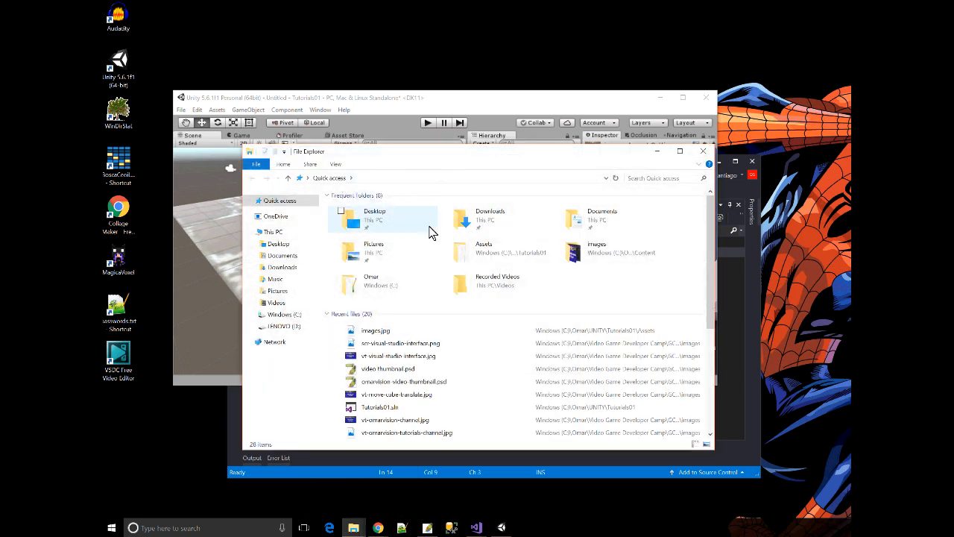
Browse from the Windows (C:) drive through the personal folder to the UNITY\Tutorials01\Assets project folder.
{"action": "left_click", "coordinate": [307, 314]}
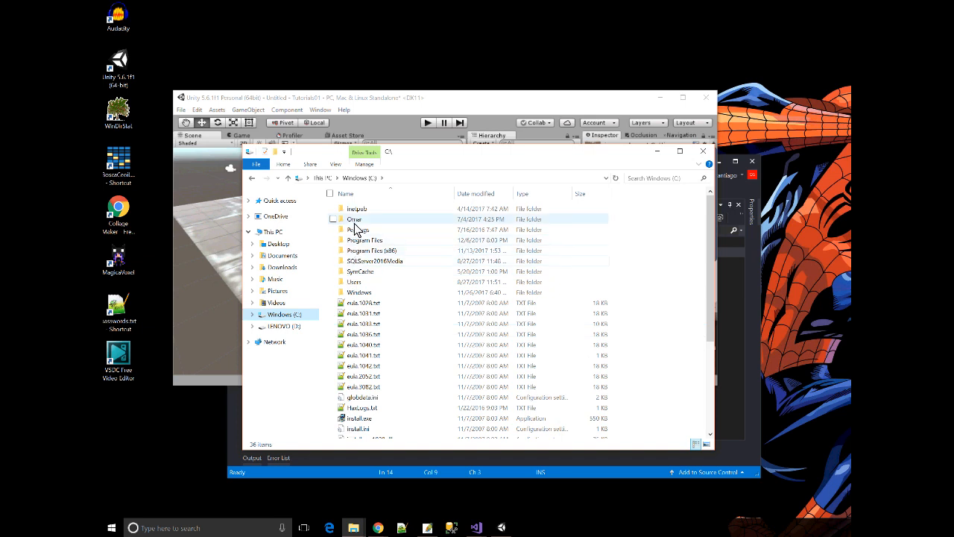
{"action": "double_click", "coordinate": [354, 220]}
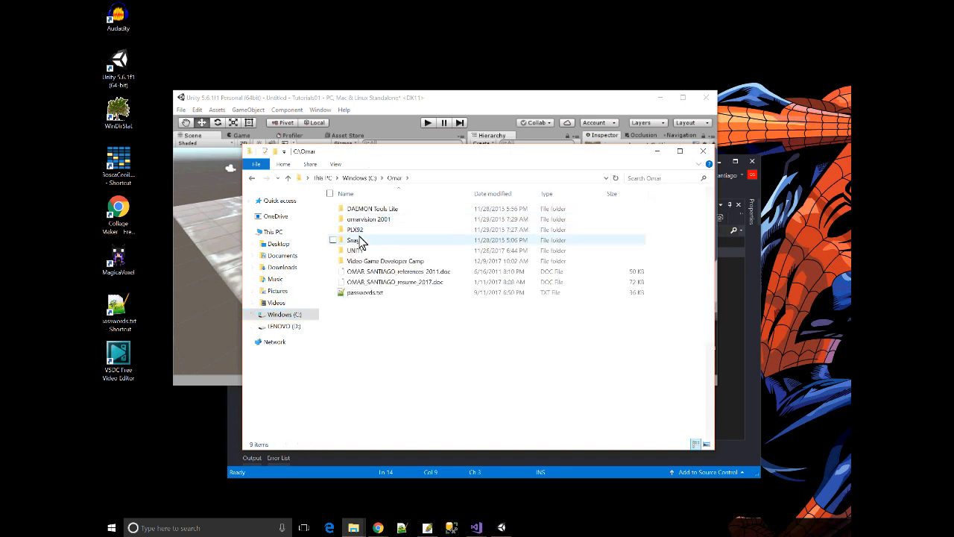
{"action": "double_click", "coordinate": [357, 251]}
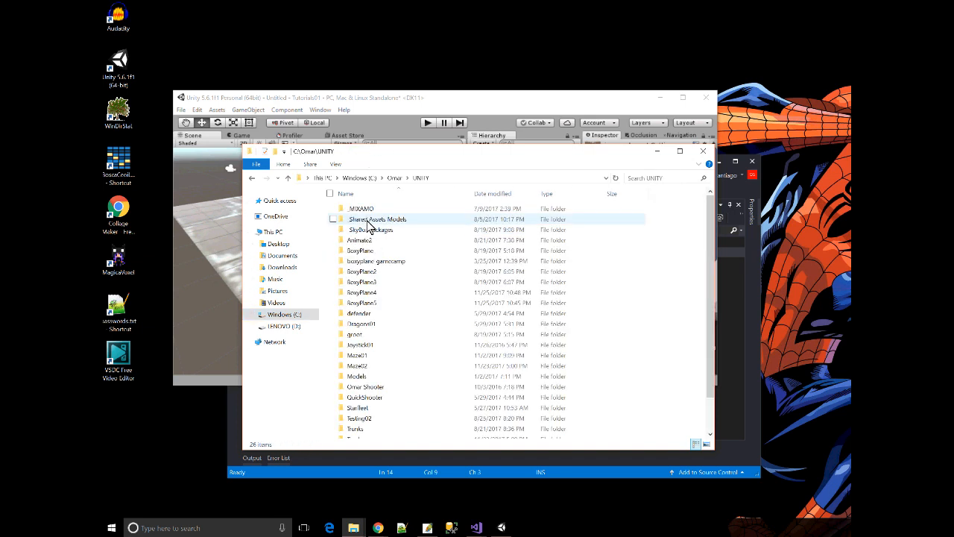
{"action": "scroll", "coordinate": [394, 376], "scroll_direction": "down", "scroll_amount": 2}
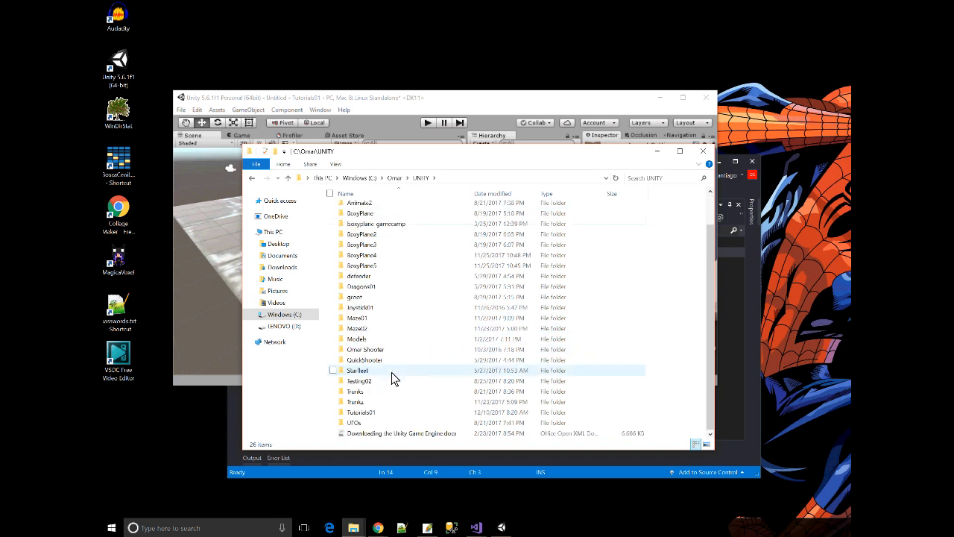
{"action": "double_click", "coordinate": [373, 416]}
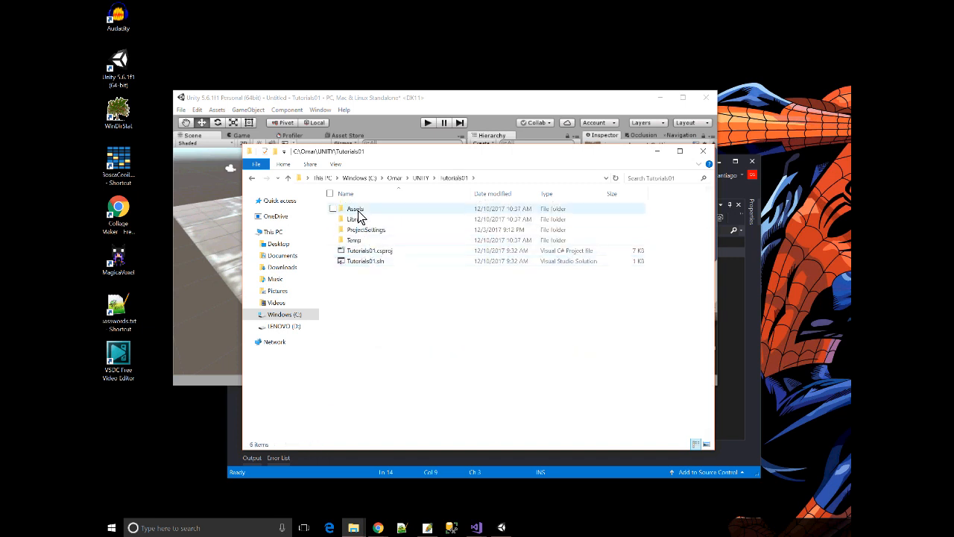
{"action": "left_click", "coordinate": [359, 213]}
{"action": "double_click", "coordinate": [359, 213]}
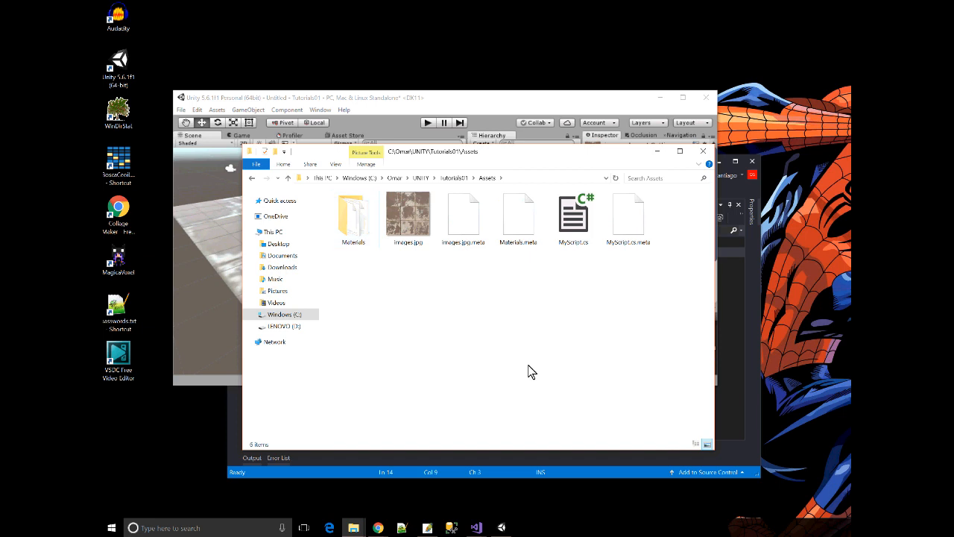